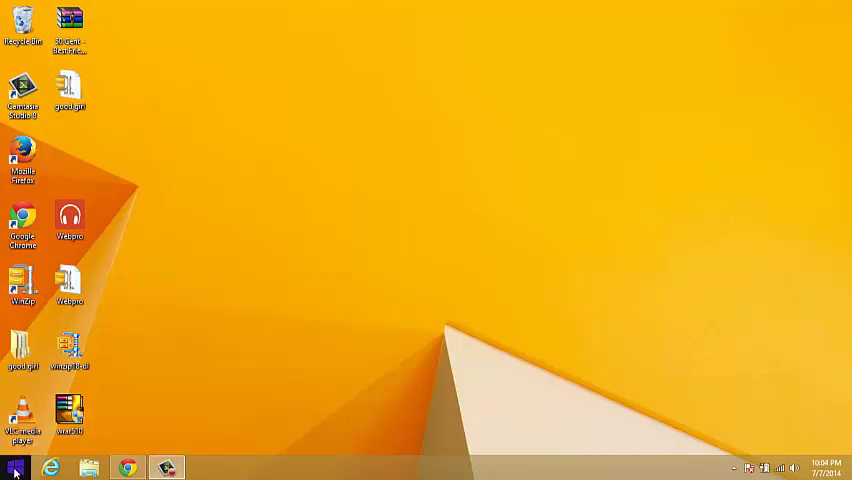
Step: Open Device Manager from the Start button's Win+X quick menu
right_click(15, 468)
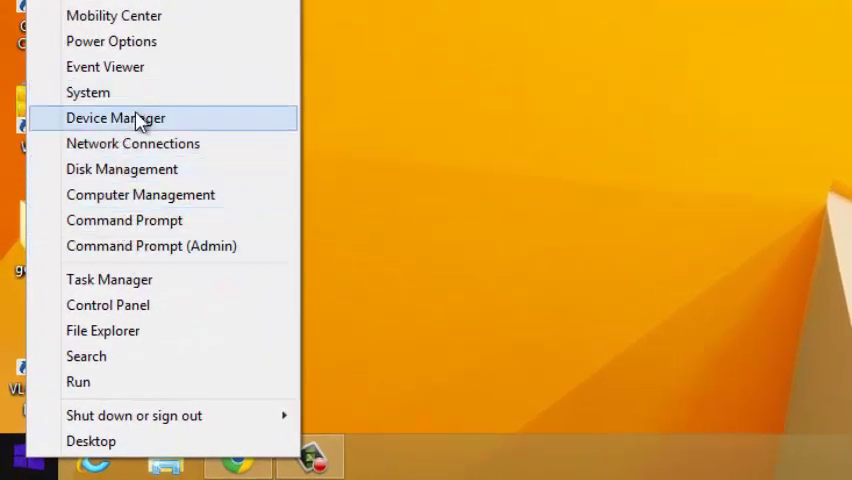
left_click(115, 117)
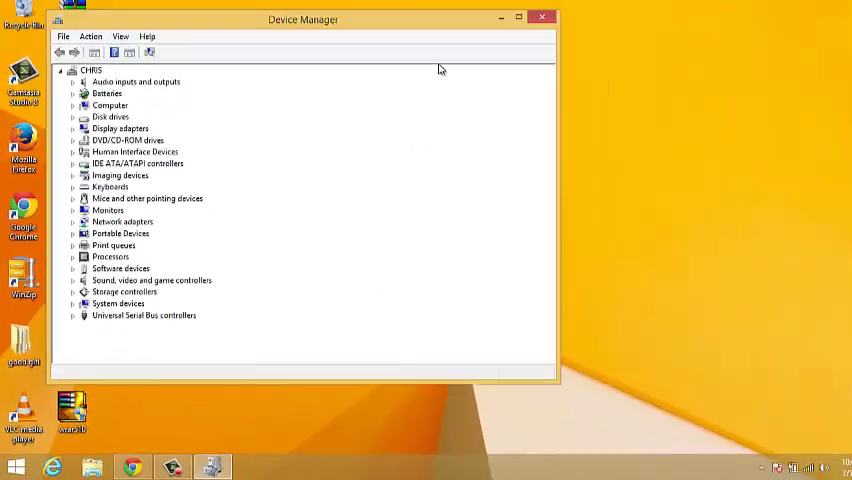
Step: Close the Device Manager window, returning to the desktop after a brief Start screen visit
left_click(527, 31)
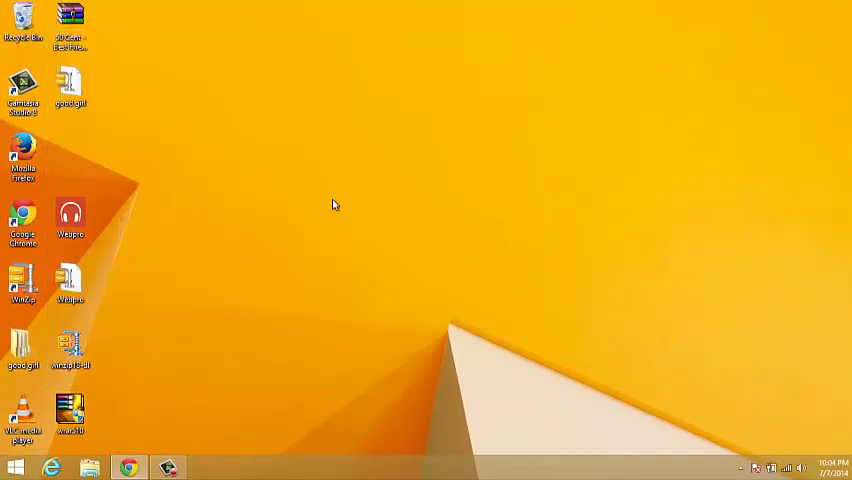
left_click(15, 467)
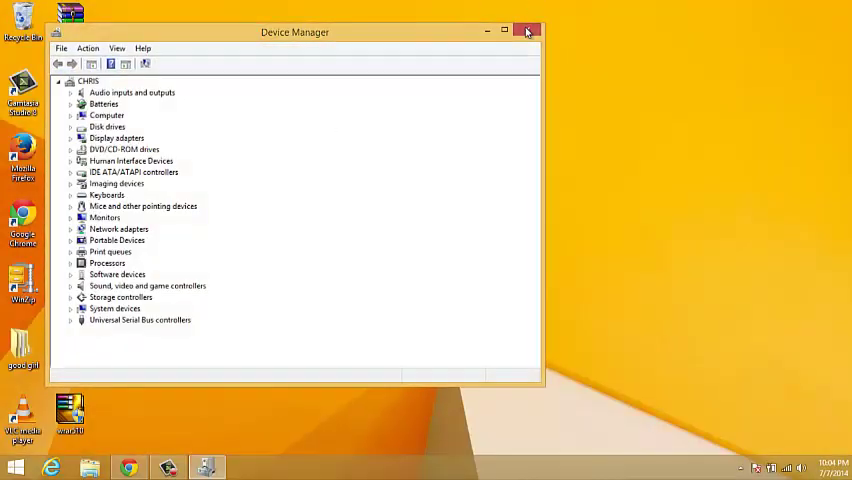
left_click(526, 30)
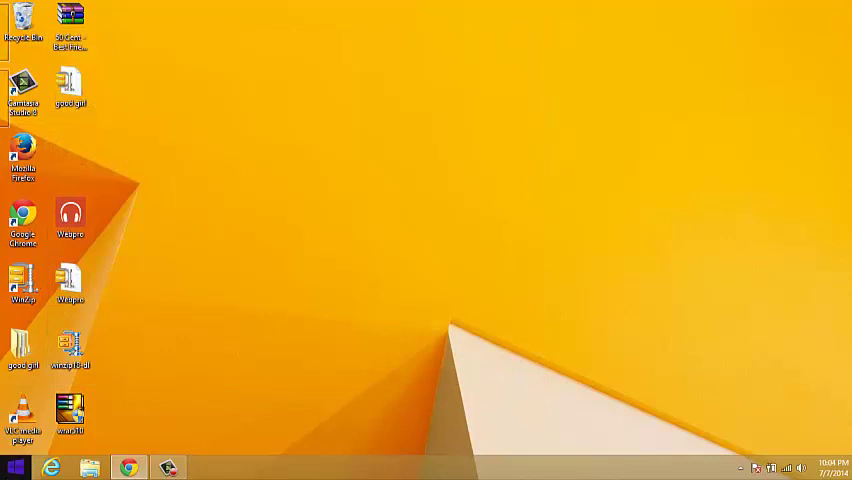
Step: Dismiss the Win+X menu and search the Start screen for 'con'
right_click(19, 467)
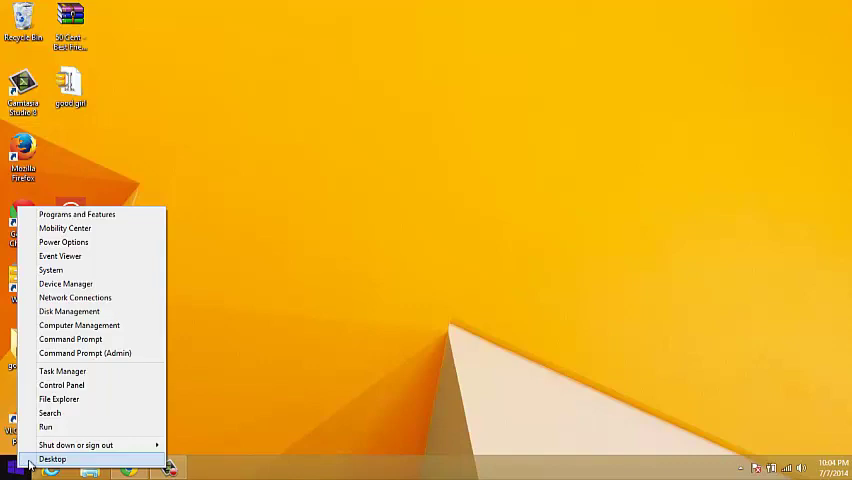
left_click(194, 331)
left_click(16, 467)
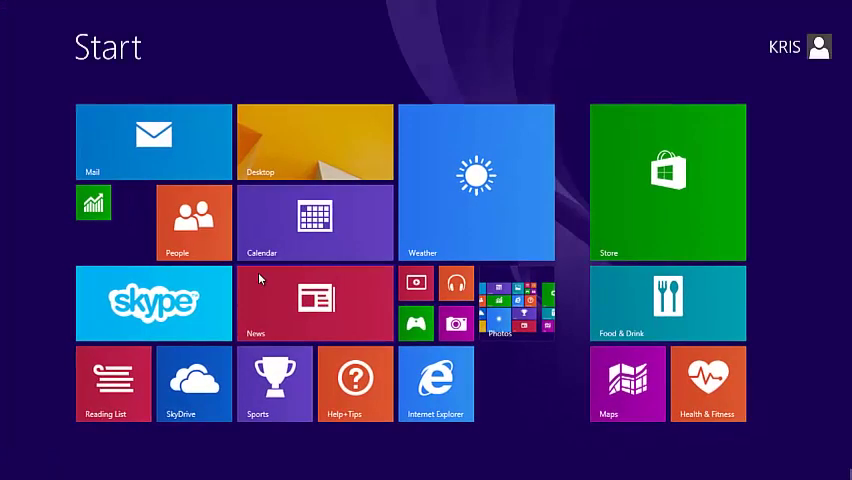
type("con")
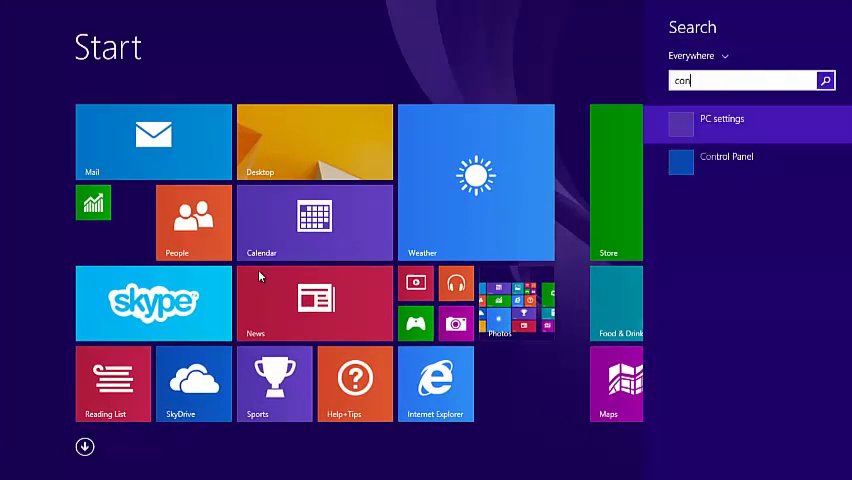
Step: Open Device Manager via a Control Panel search for 'devi'
left_click(726, 156)
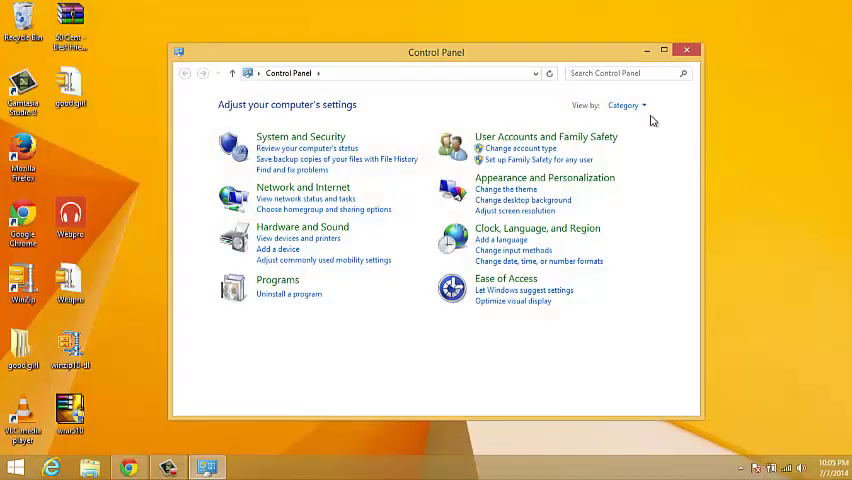
left_click(576, 73)
type("d")
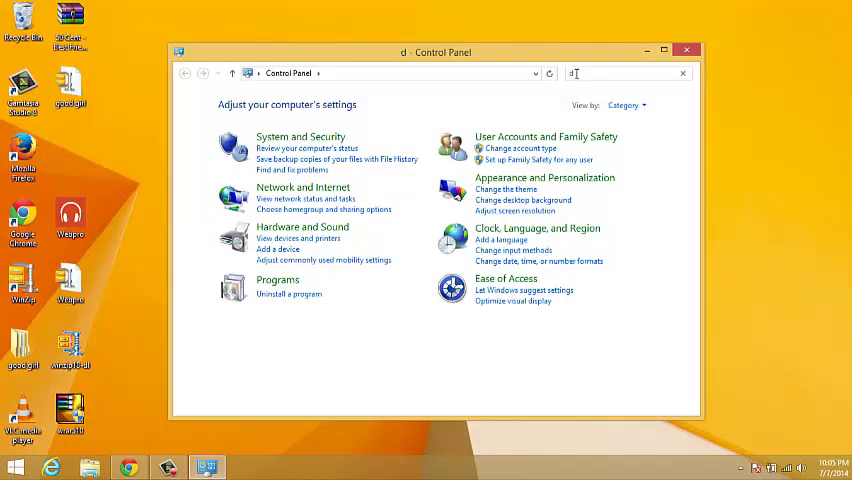
type("evi")
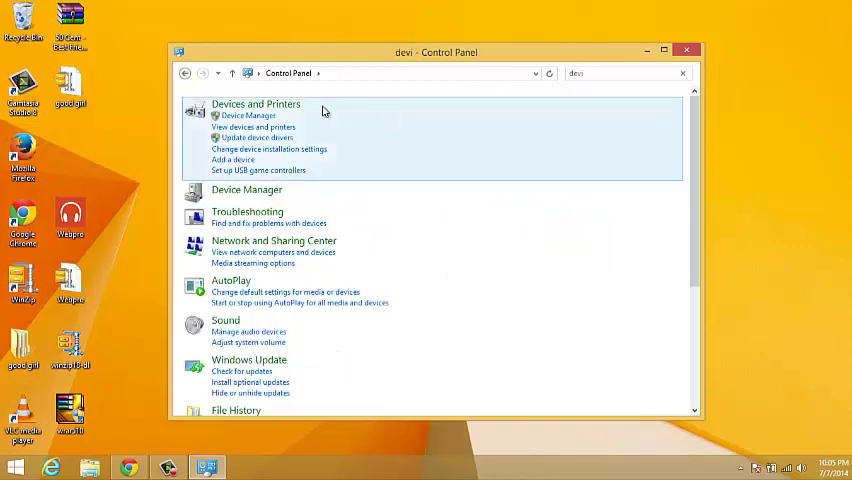
left_click(248, 115)
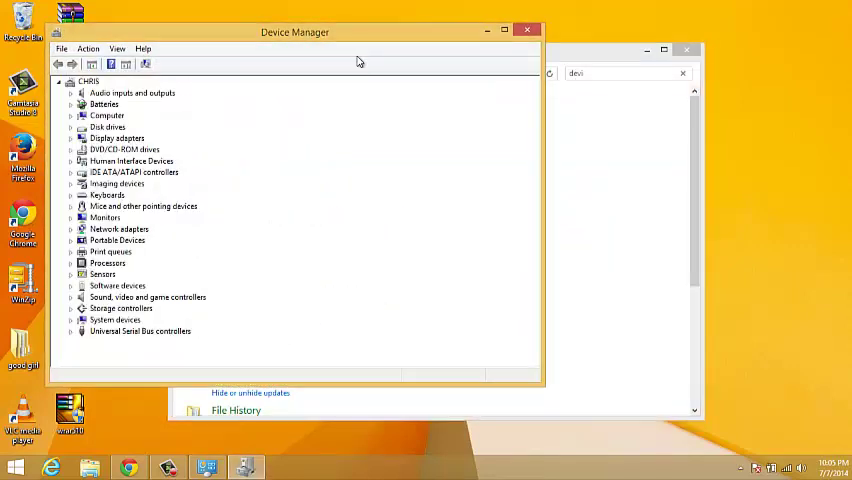
Step: Move Device Manager aside, then close it and Control Panel
left_click_drag(356, 36, 476, 48)
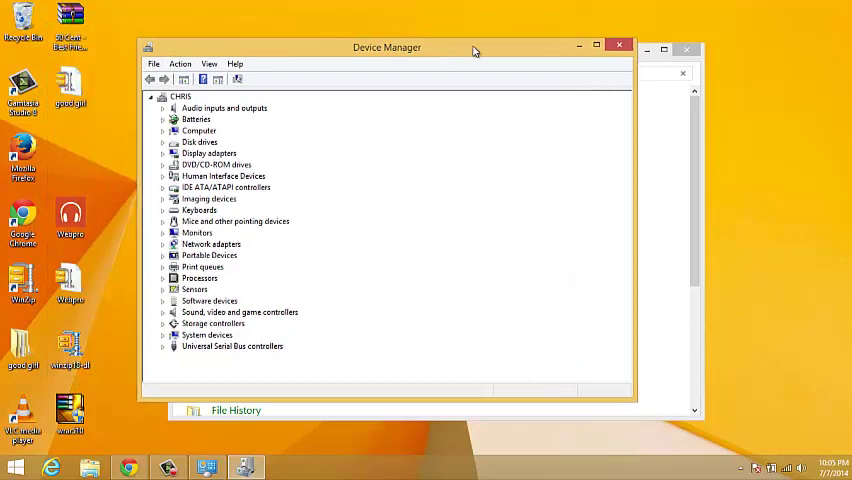
left_click(623, 47)
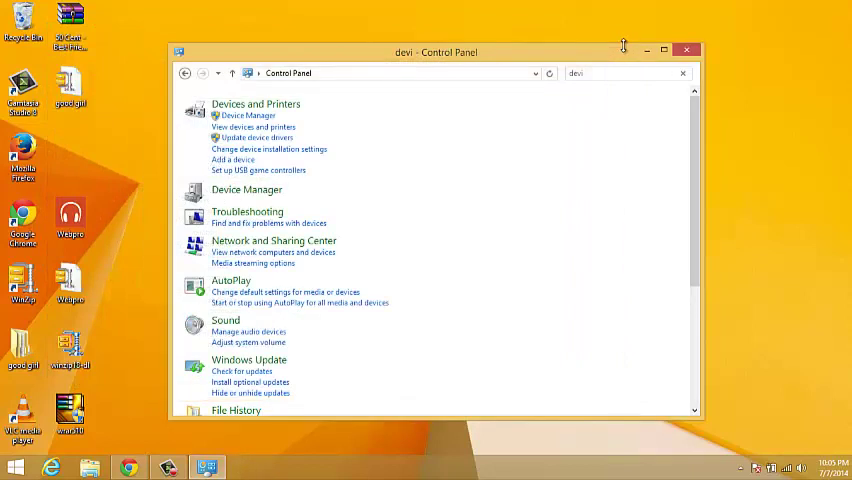
left_click(686, 50)
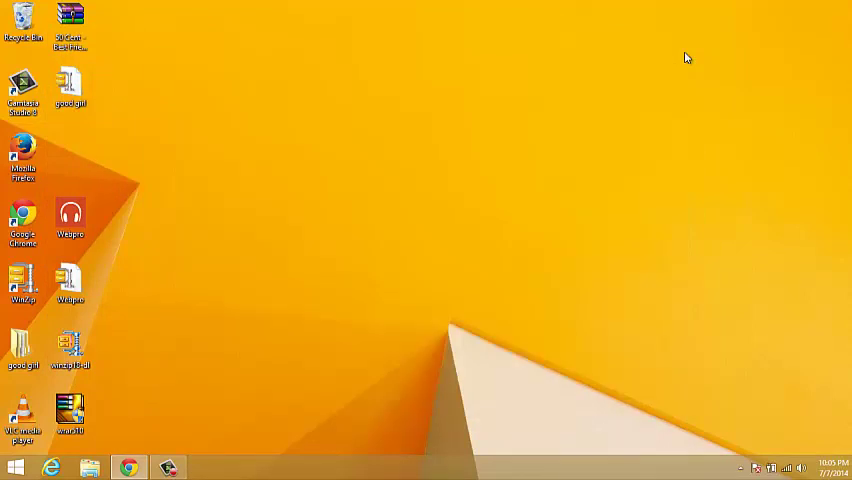